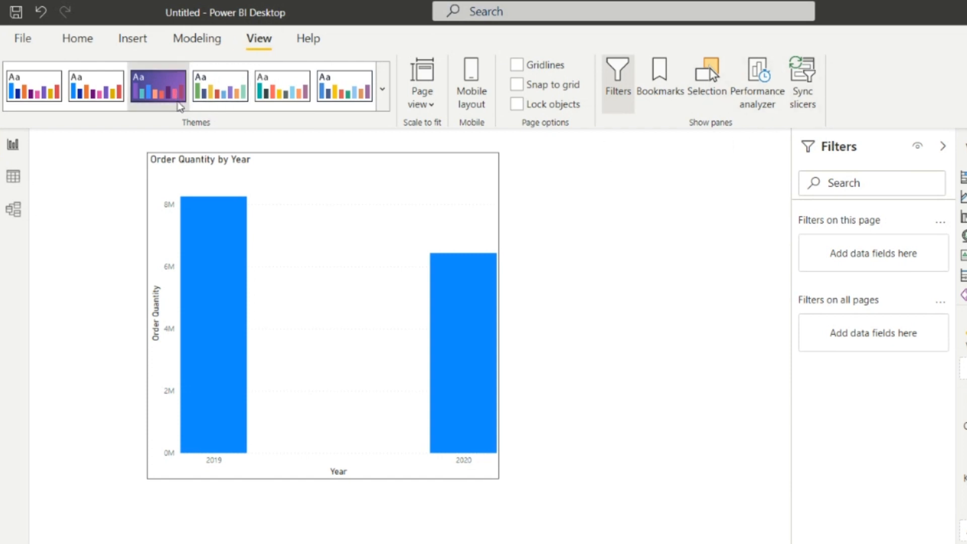
- Select the Order Quantity by Year chart and apply the Bloom theme to the report
left_click(381, 95)
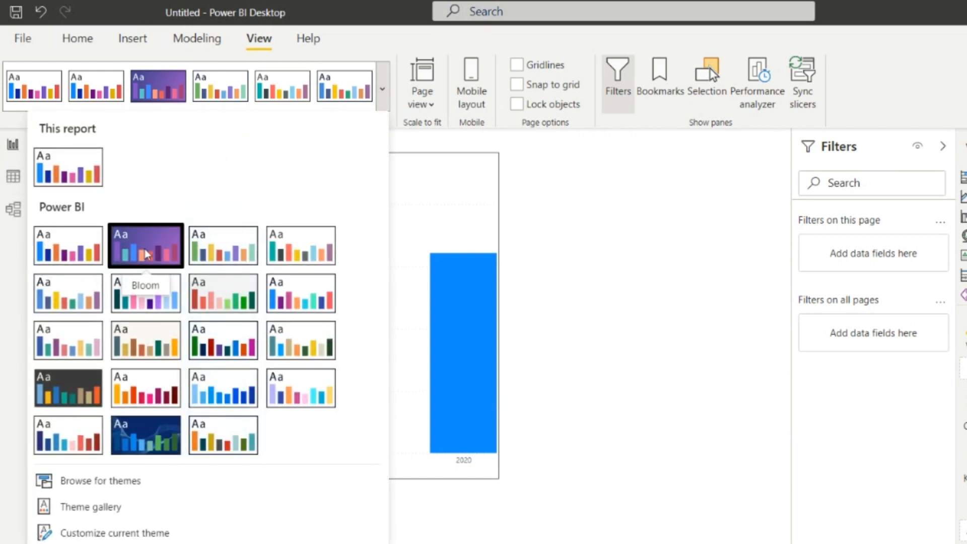
left_click(492, 242)
left_click(372, 179)
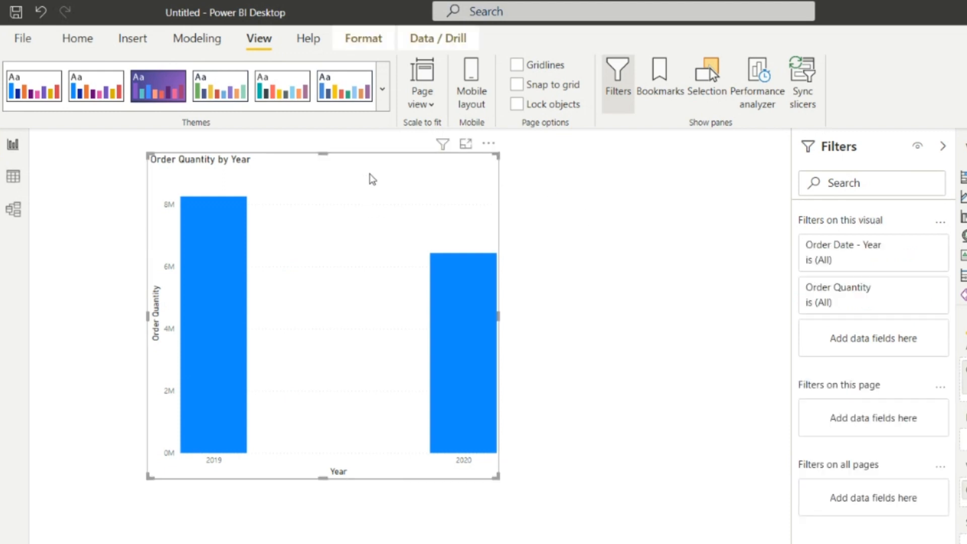
left_click(151, 93)
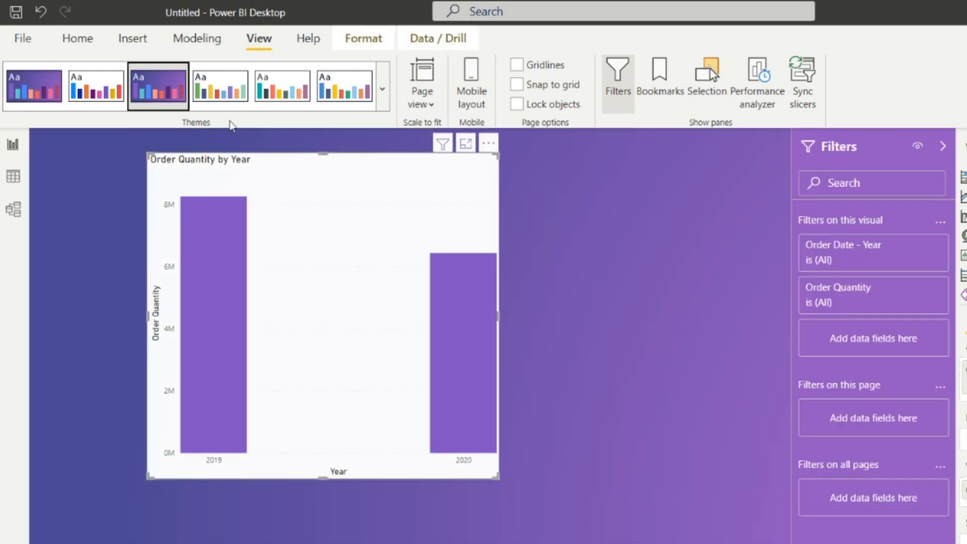
- Try the Classic theme on the report and replace it with the dark blue Tidal theme
left_click(220, 98)
left_click(294, 96)
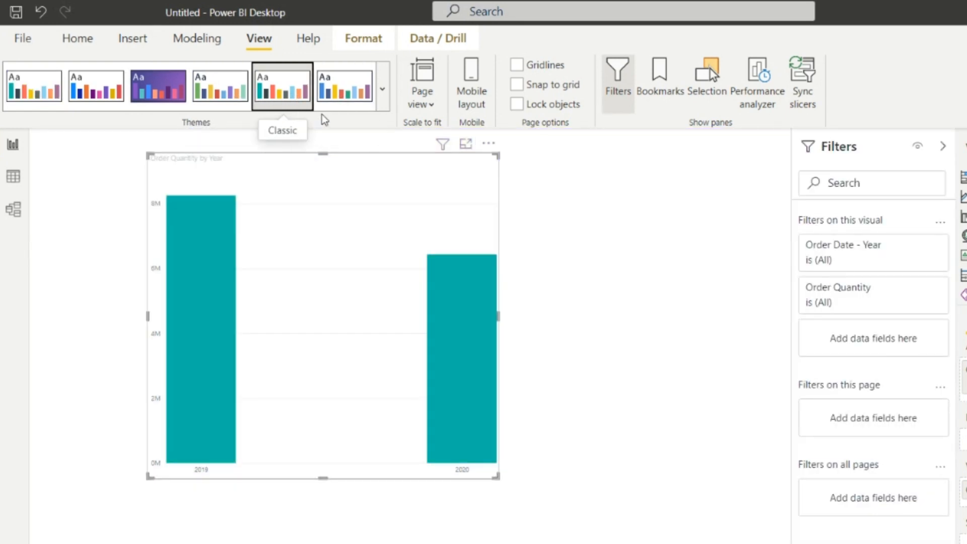
left_click(383, 89)
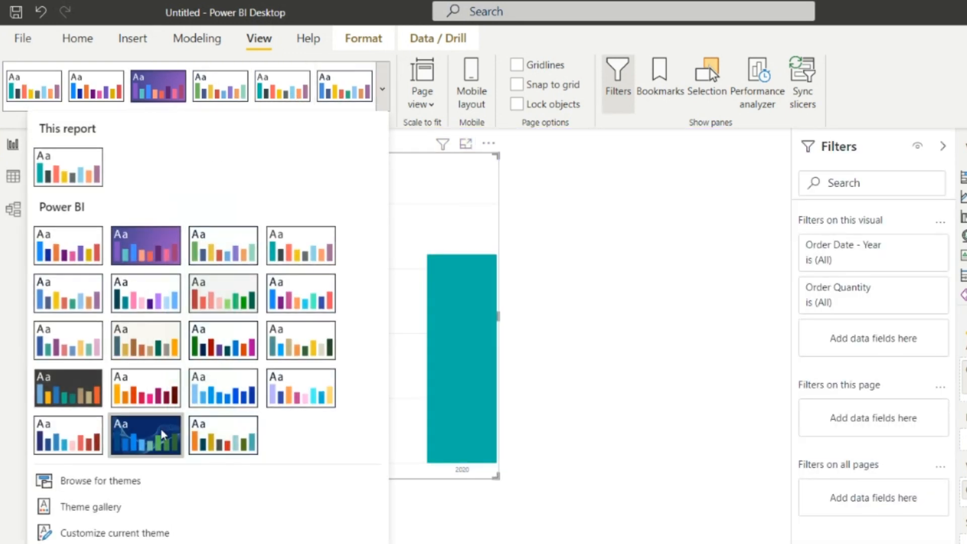
left_click(145, 435)
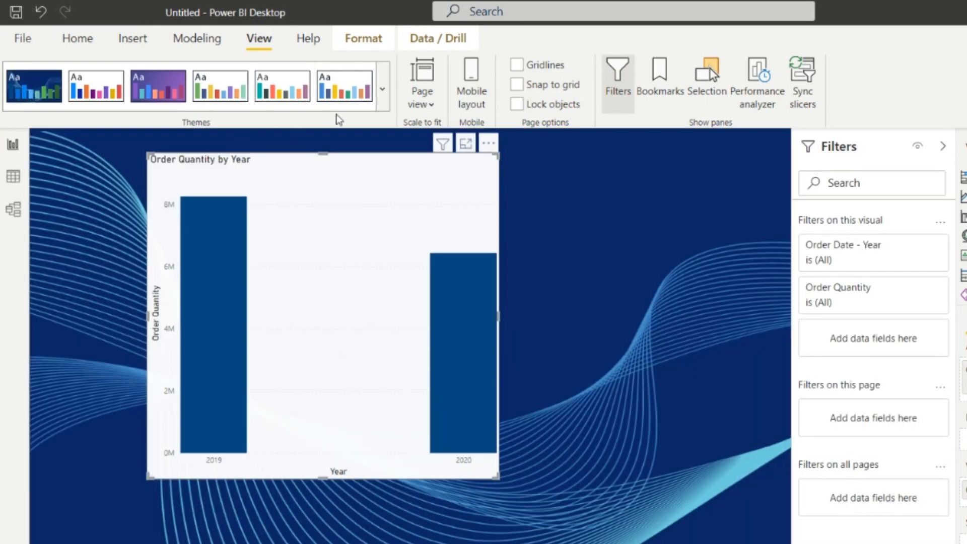
- Examine the name and color settings for customizing the current Tidal theme, and close them without changes
left_click(383, 89)
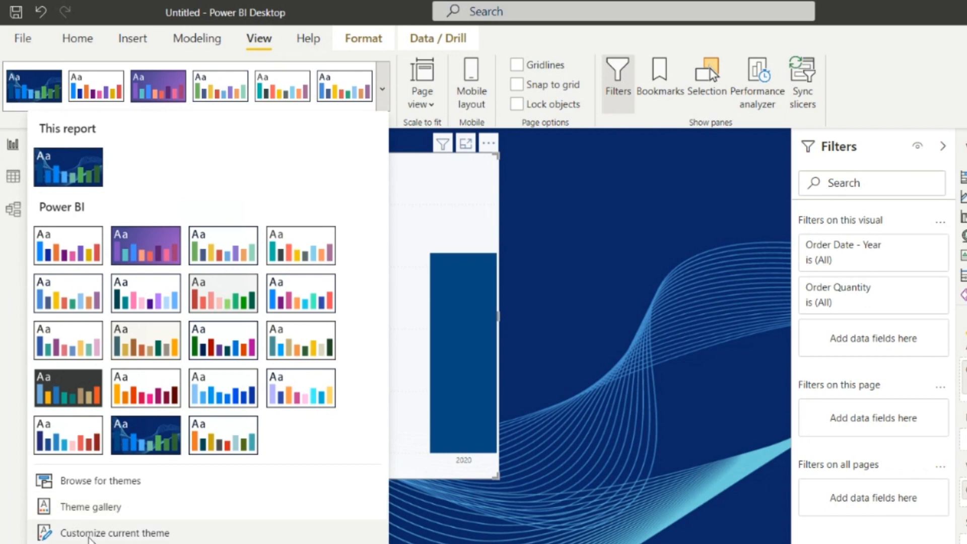
left_click(154, 537)
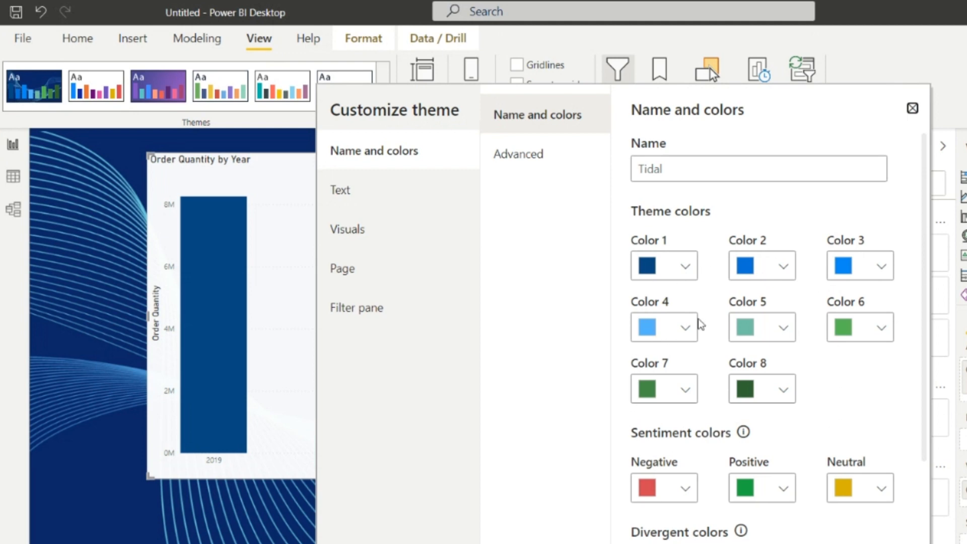
left_click(912, 108)
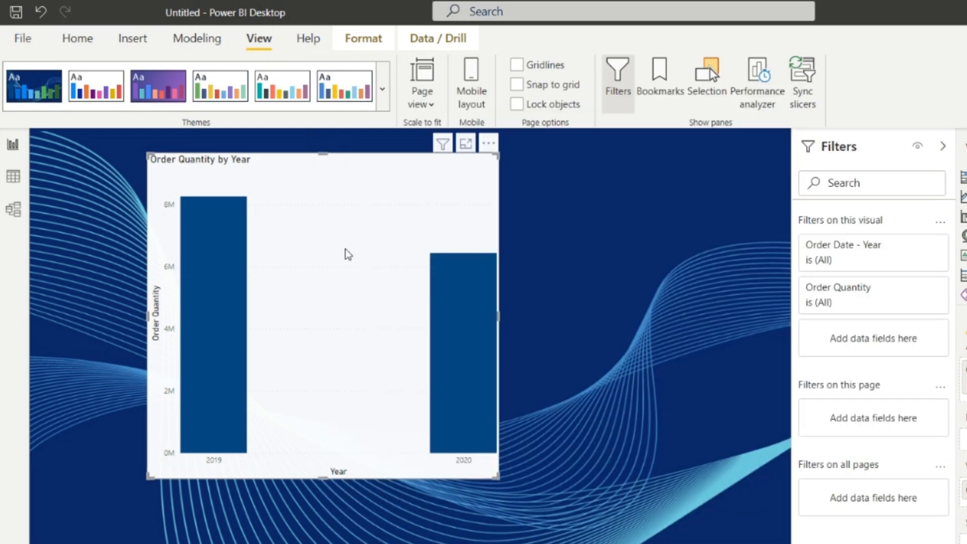
- Try the Classic and Bloom themes again and settle on the white-background theme whose first color is green
left_click(275, 93)
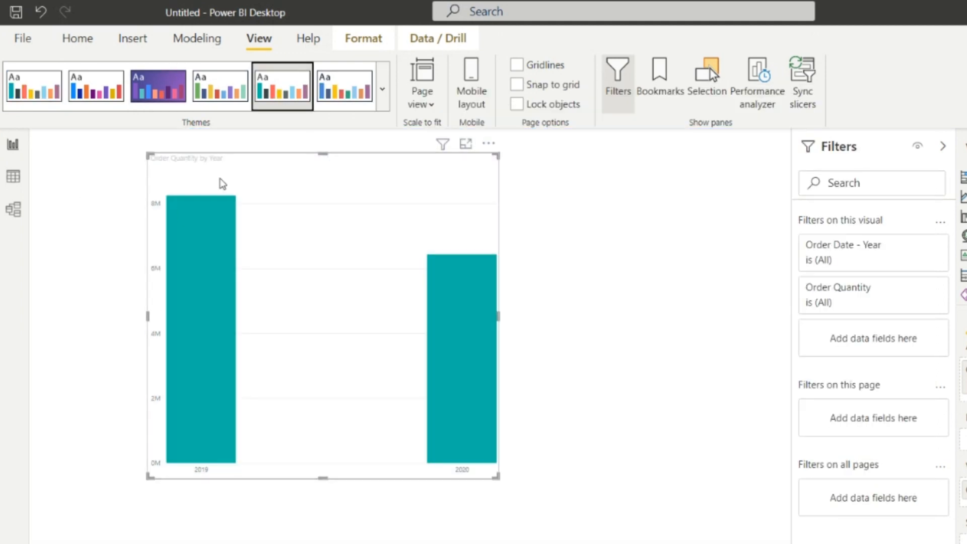
left_click(382, 91)
left_click(159, 85)
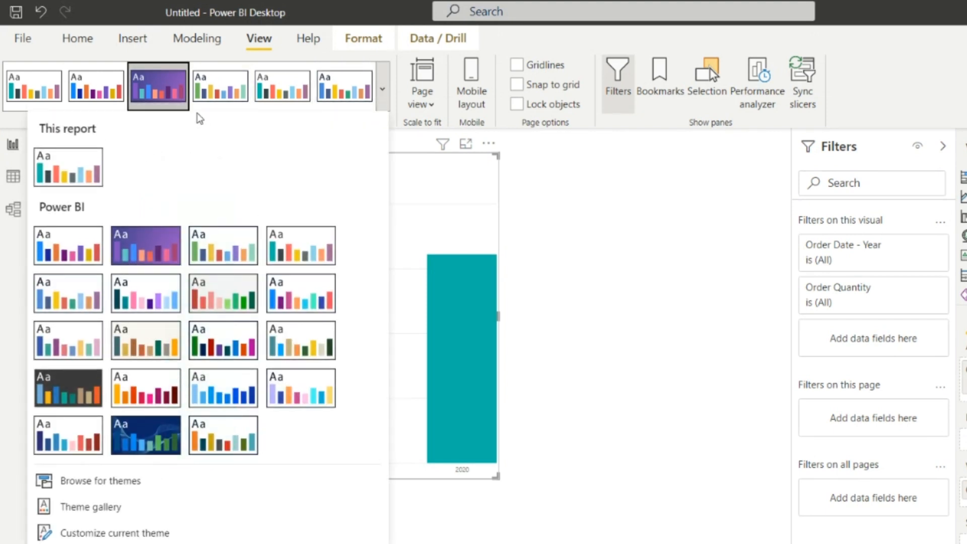
left_click(382, 91)
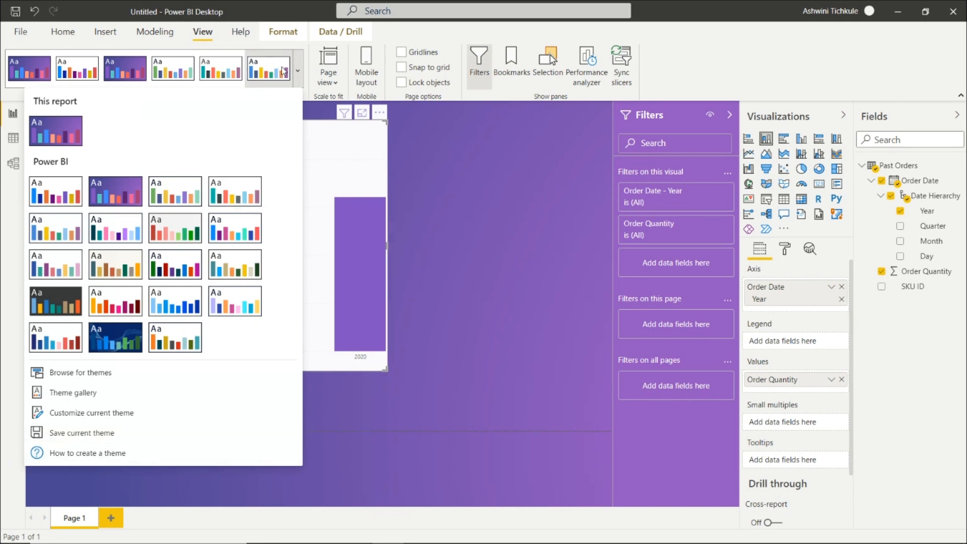
left_click(181, 75)
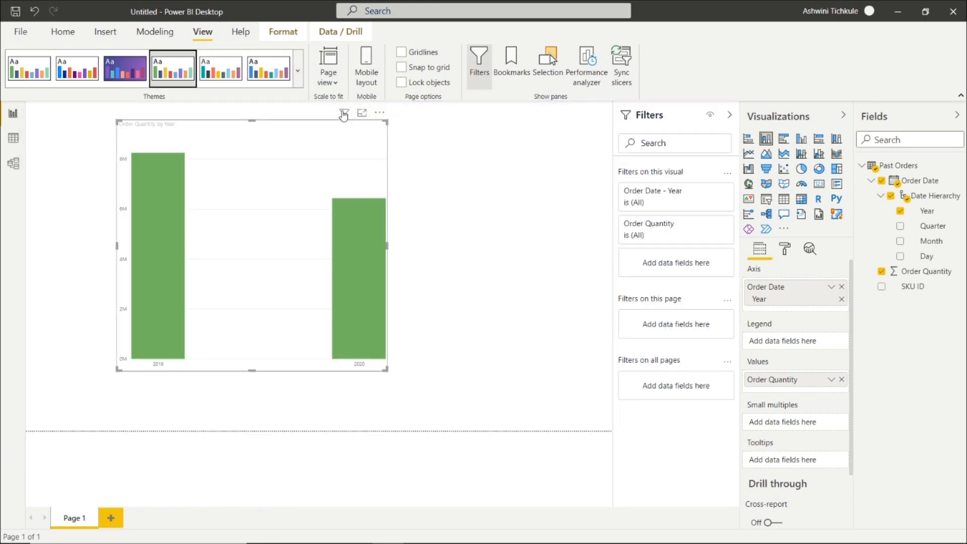
- Review the page scaling options and apply Fit to page to the report page
left_click(338, 85)
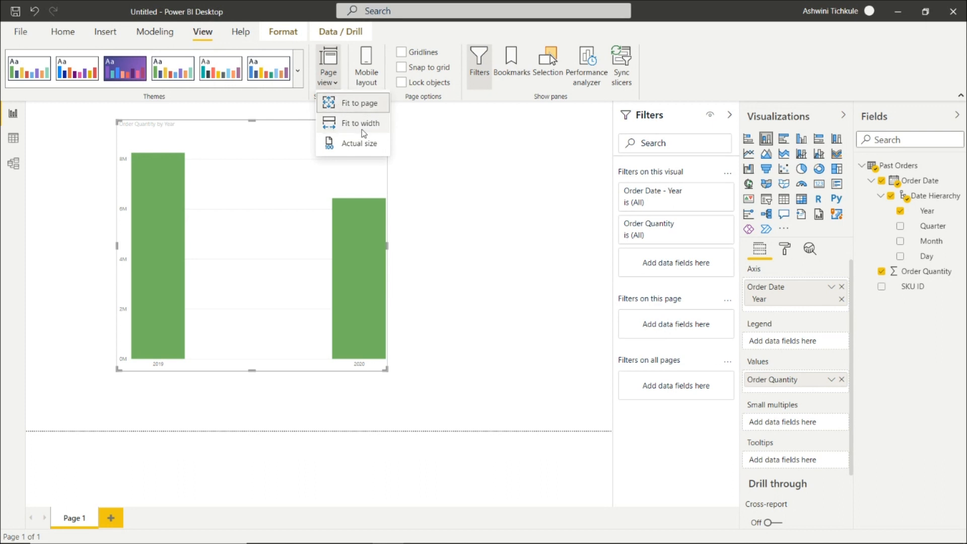
left_click(338, 85)
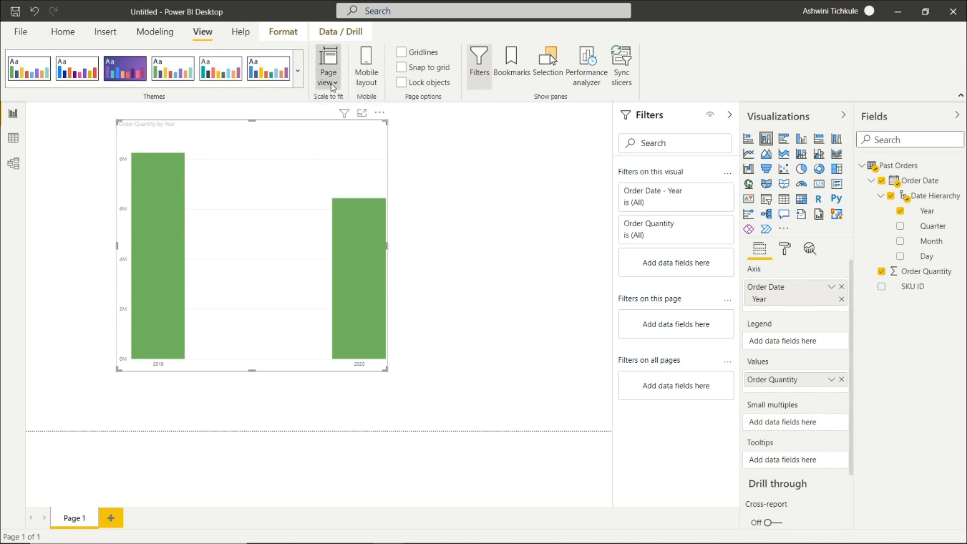
left_click(334, 81)
left_click(345, 104)
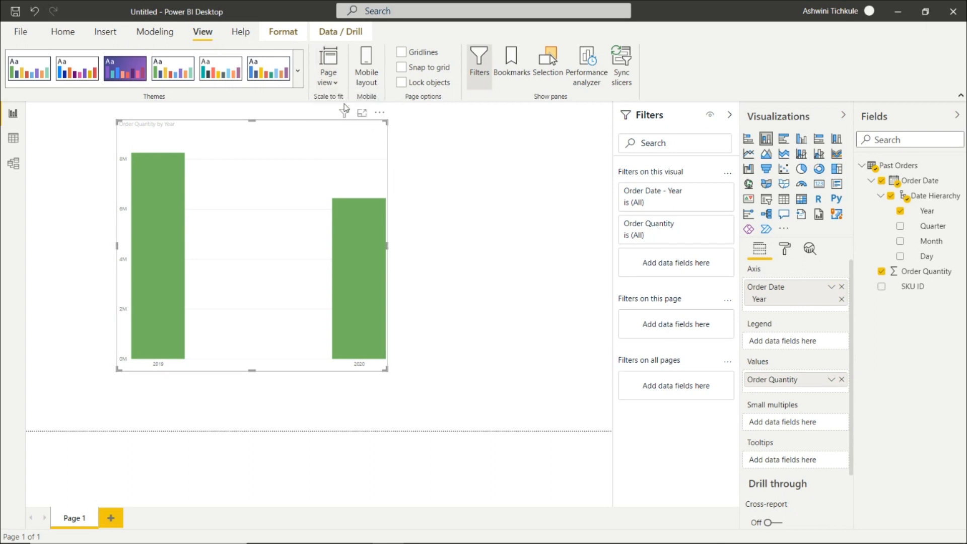
left_click(337, 84)
left_click(348, 106)
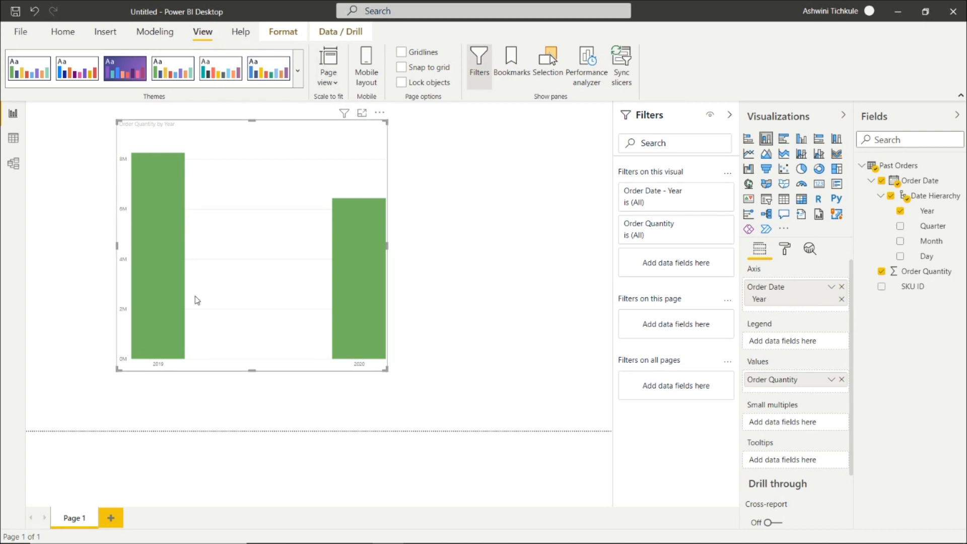
- Try the Fit to width and Actual size page views and examine the chart at actual size
left_click(333, 77)
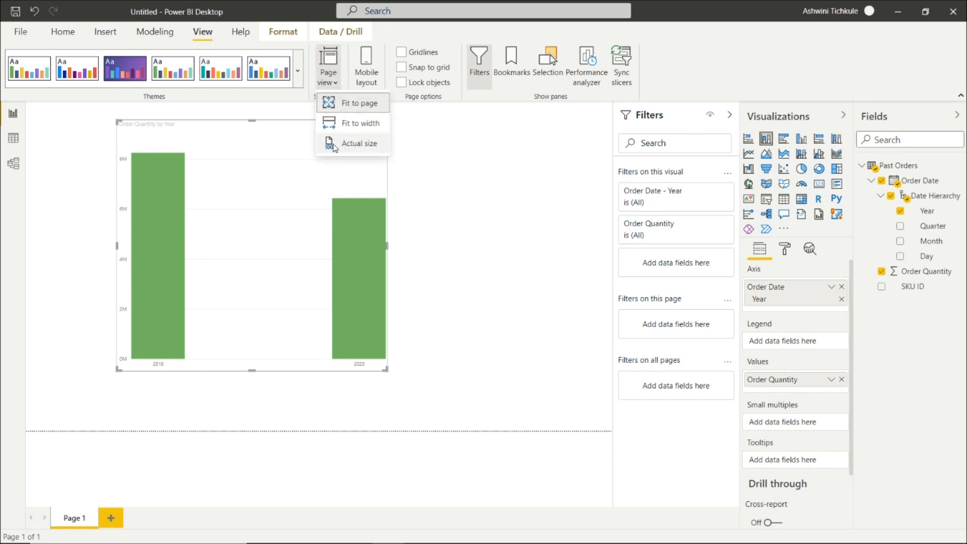
left_click(347, 123)
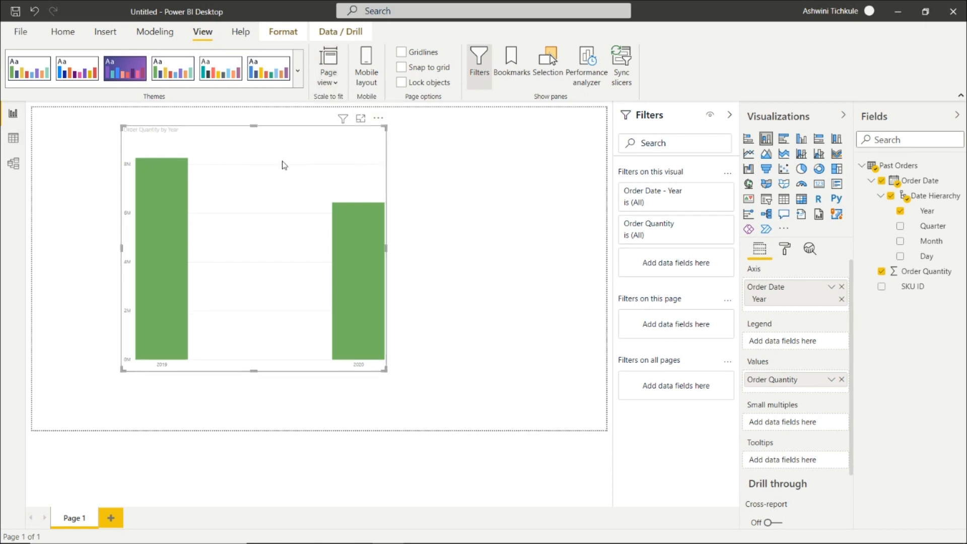
left_click(340, 84)
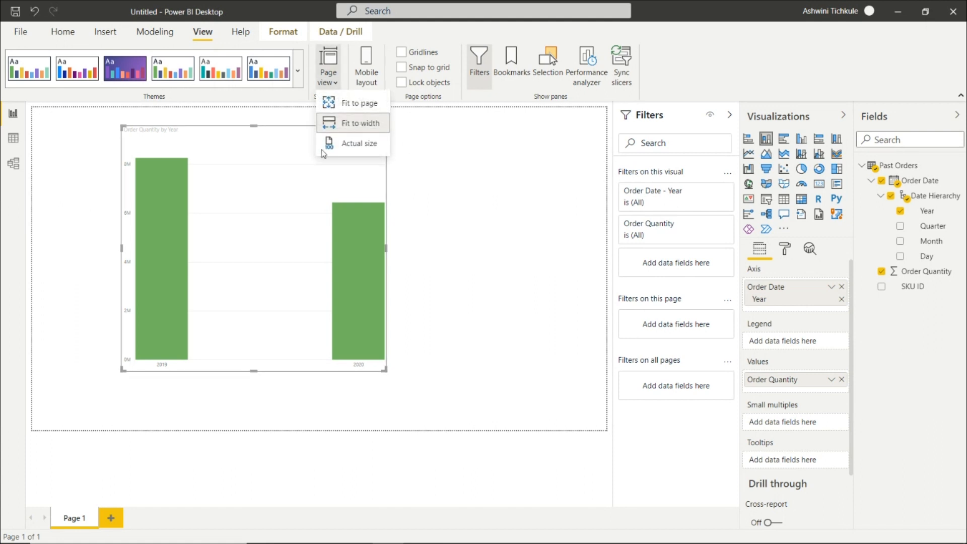
left_click(337, 143)
scroll(469, 429, "down", 2)
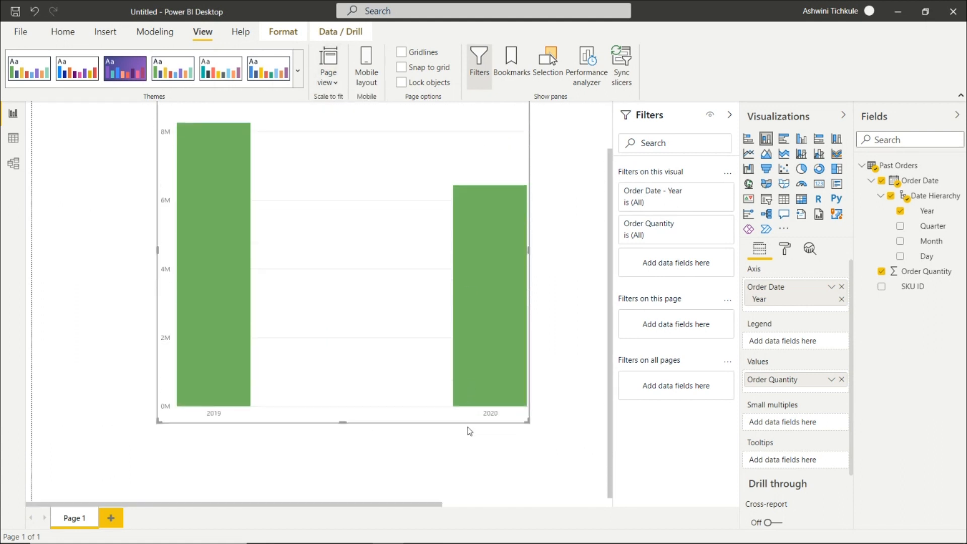
scroll(499, 429, "up", 2)
- Return the page view to Fit to page and deselect the chart
left_click(331, 85)
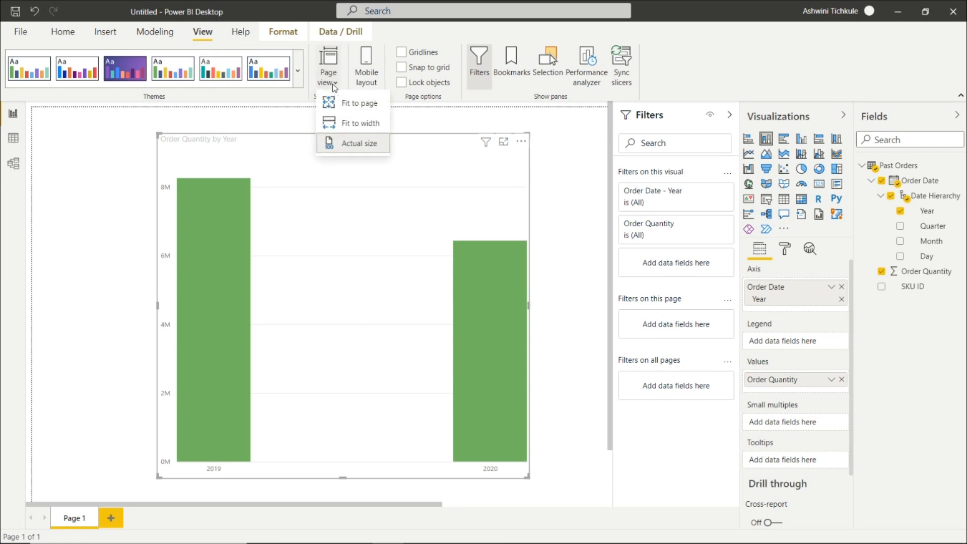
left_click(330, 101)
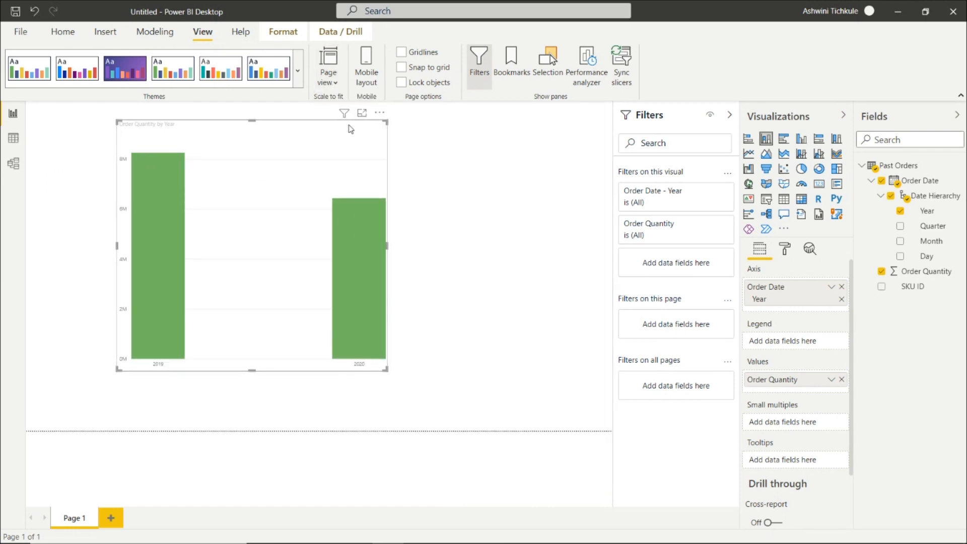
left_click(336, 84)
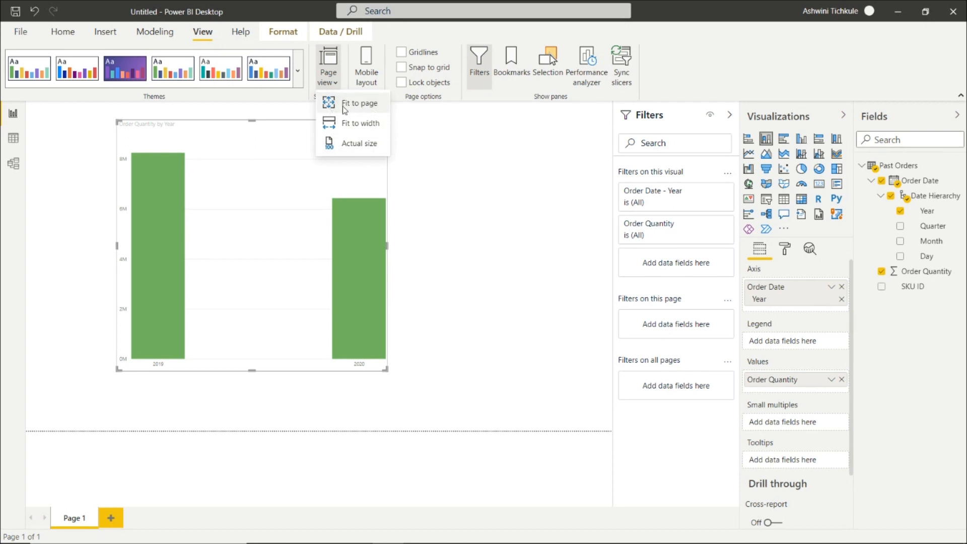
left_click(463, 182)
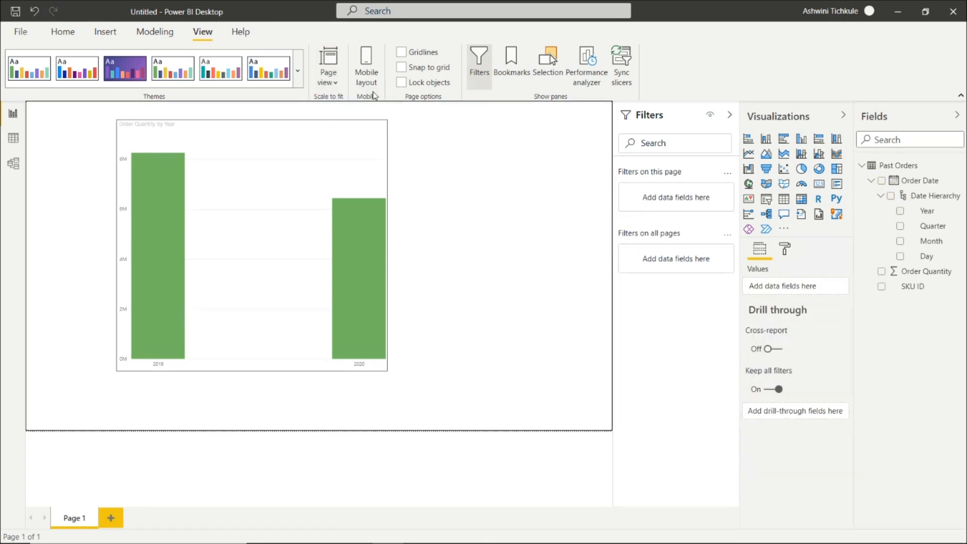